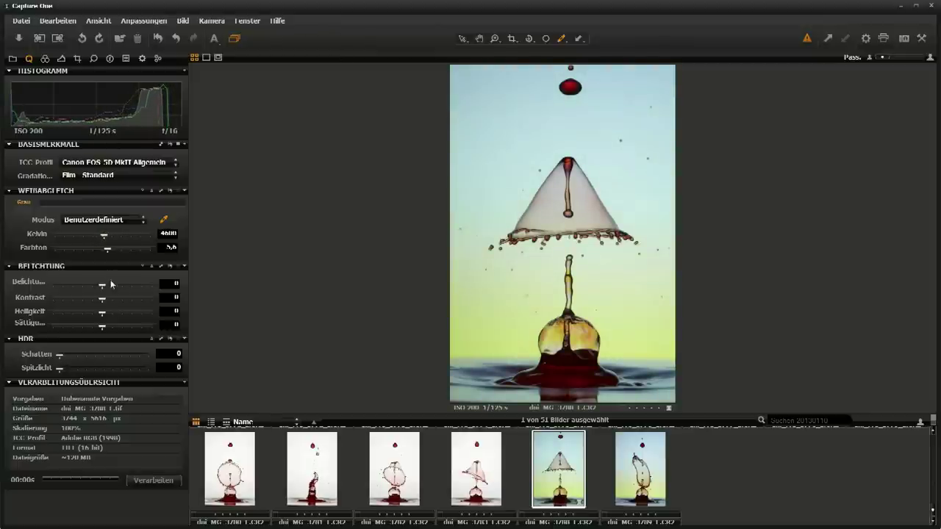
Raise the photo's exposure to 0,21 and brighten the shadows with an HDR value of 35
drag(103, 289, 112, 287)
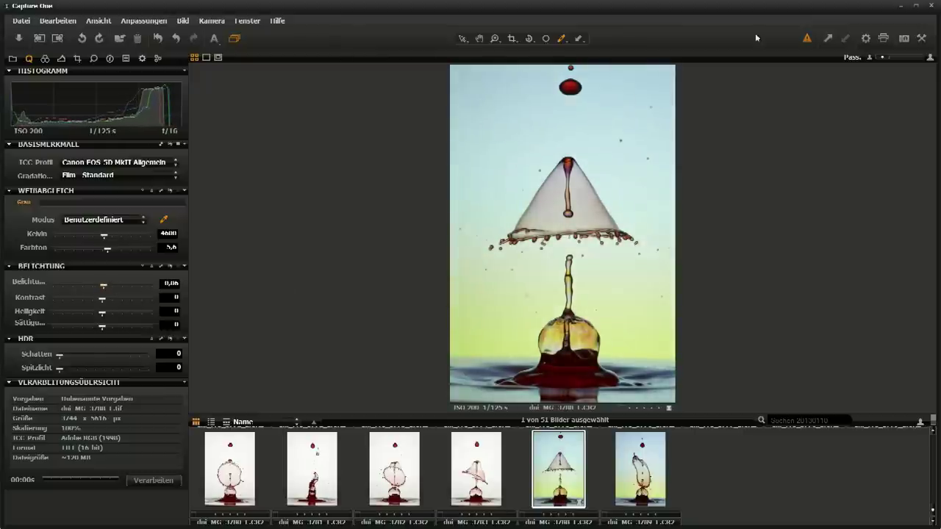
click(807, 38)
click(808, 42)
drag(104, 286, 108, 287)
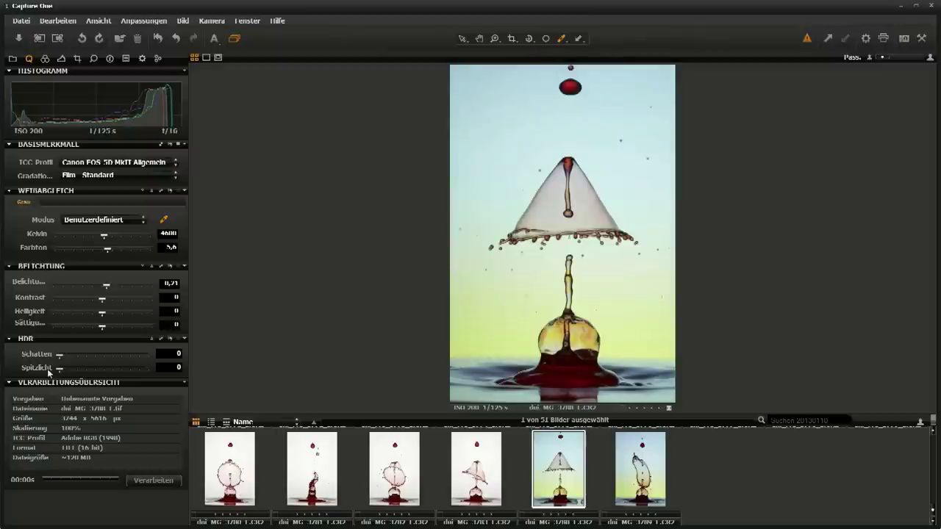
drag(62, 357, 90, 354)
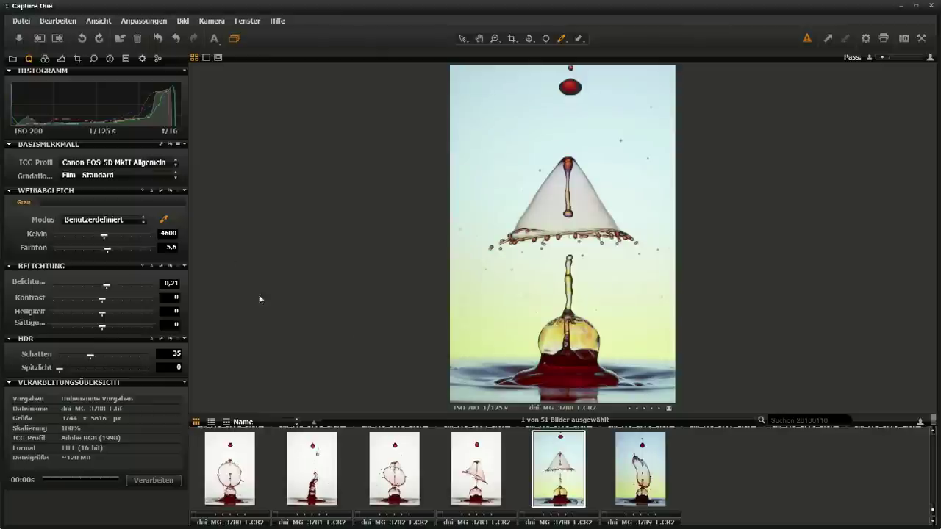
Process the adjusted photo as an uncompressed 16-bit TIFF in Adobe RGB (1998) at 100% scale
click(142, 59)
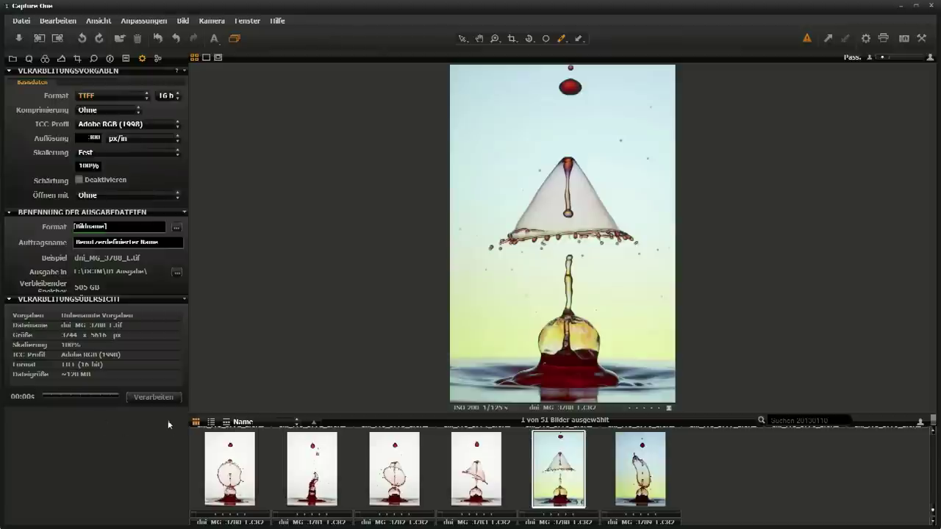
click(158, 397)
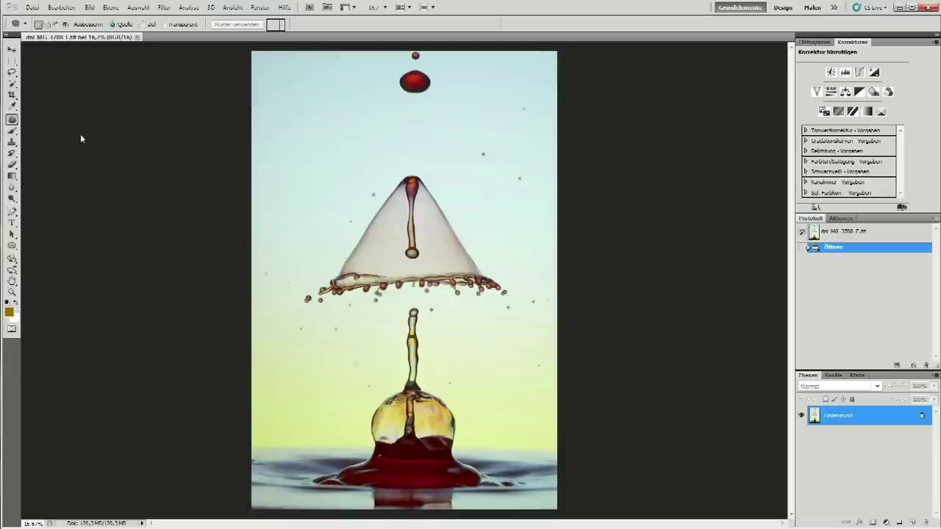
Switch to Photoshop and draw a crop frame in 2:3 proportion around the cone and splash, leaving out the upper drops
click(13, 97)
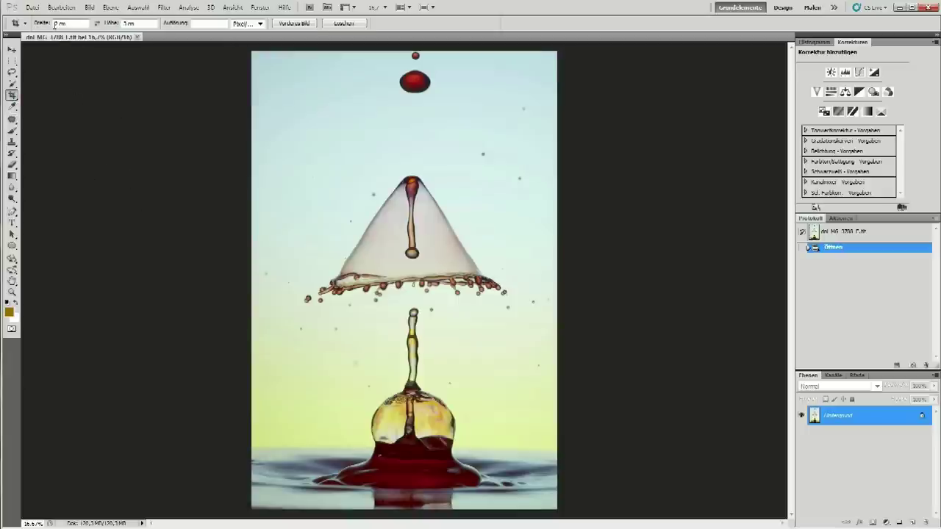
click(129, 23)
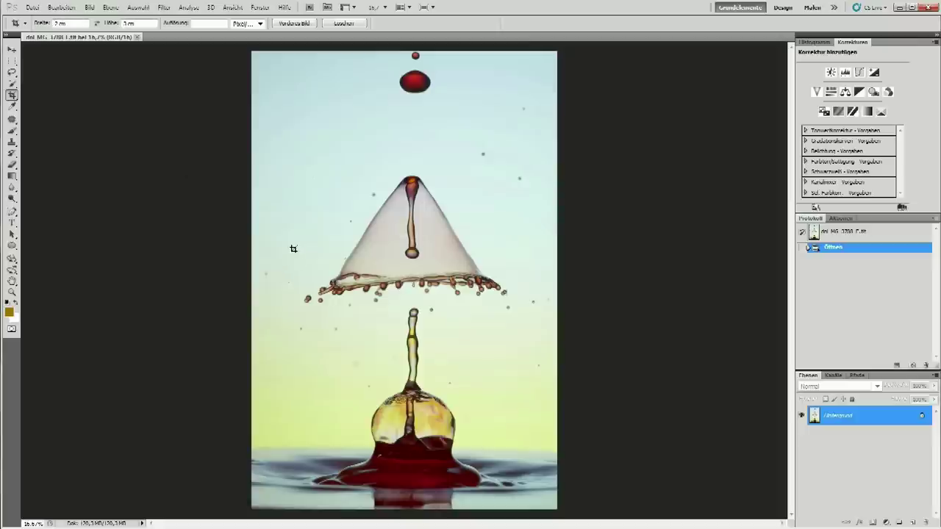
drag(269, 90, 542, 510)
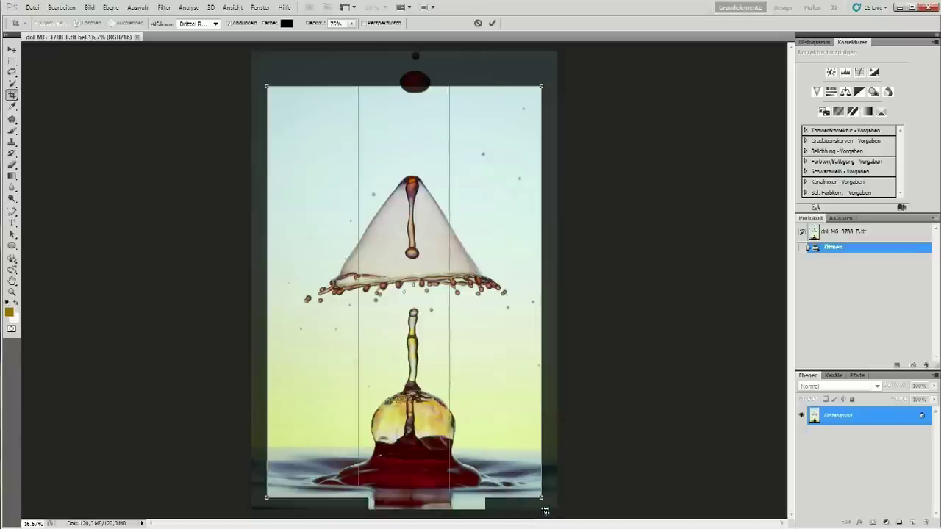
Nudge the crop frame down and to the right so the water cone sits centred in it
key(Down)
key(Down)
key(Down)
key(Down)
key(Down)
key(Down)
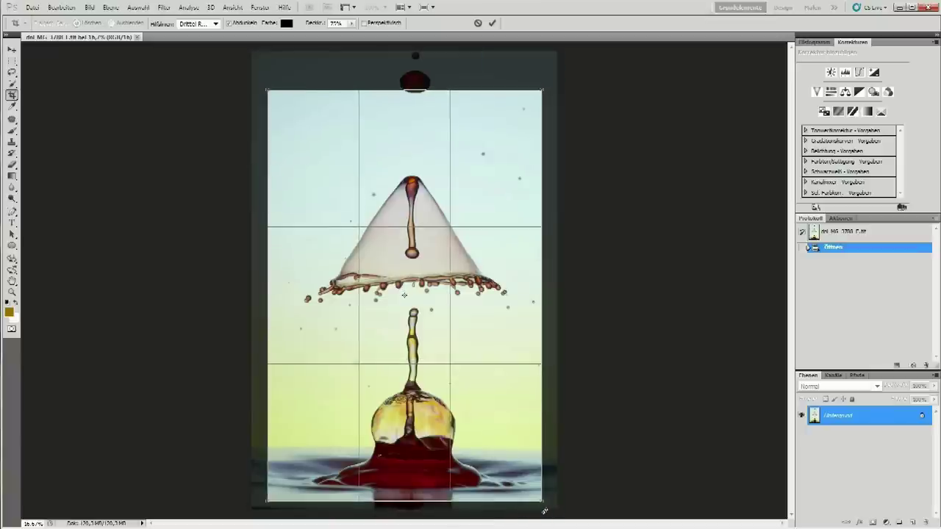
key(Down)
key(Down)
key(Down)
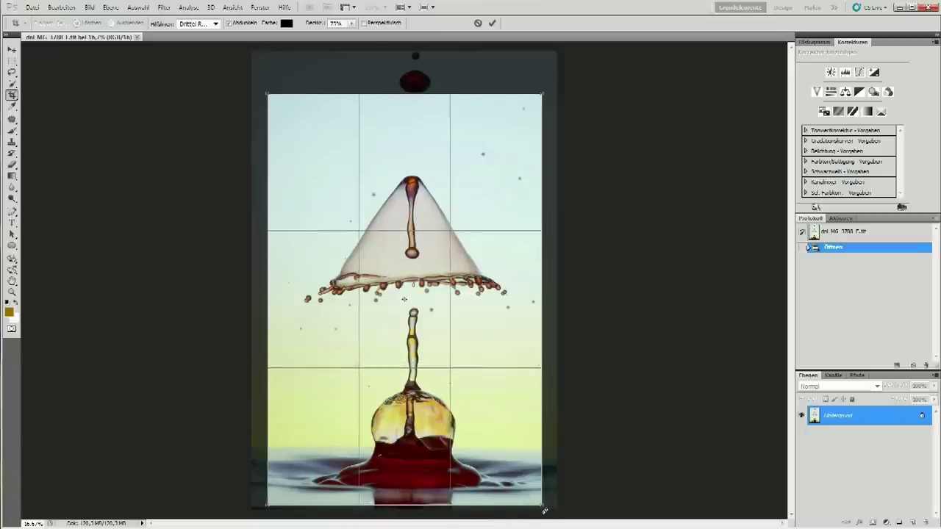
key(Right)
key(Right)
key(Right)
key(Right)
key(Right)
key(Right)
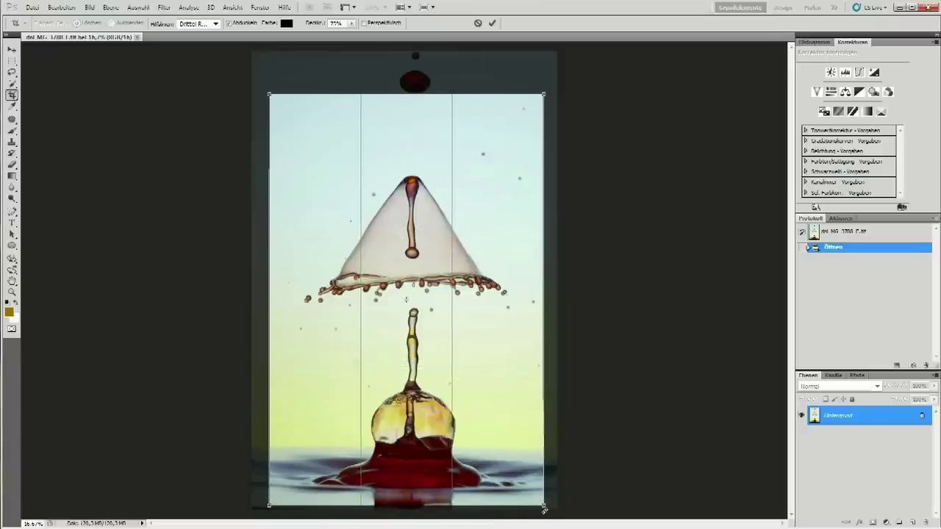
key(Right)
key(Right)
key(Right)
key(Right)
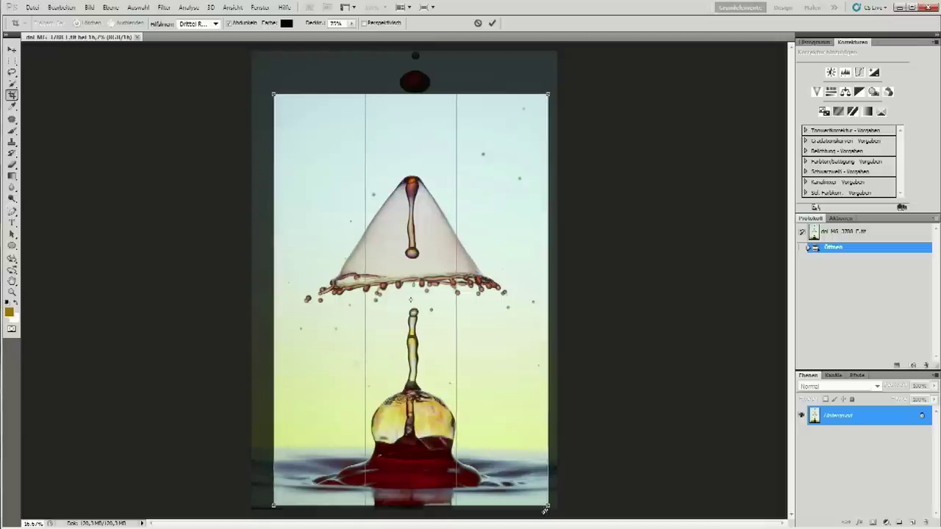
Tighten the crop frame slightly at its upper corners and apply the crop
drag(547, 94, 545, 98)
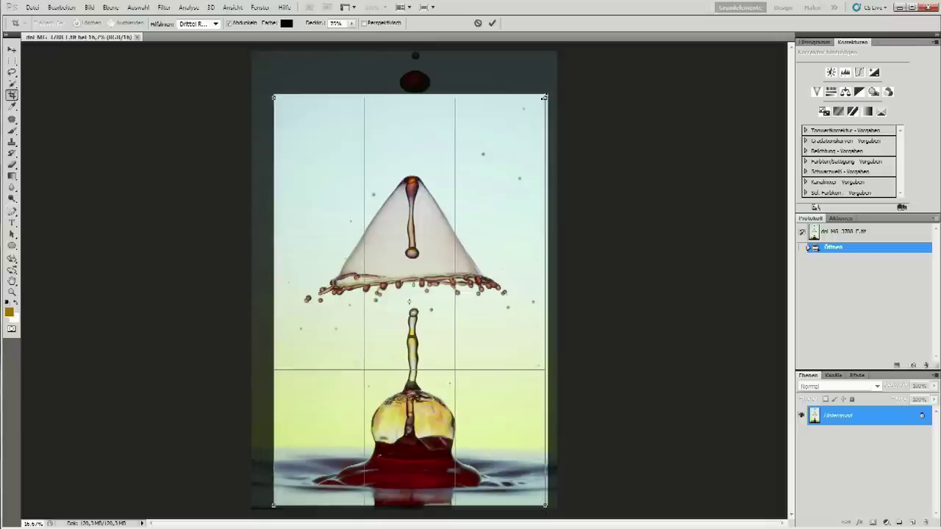
drag(273, 98, 277, 100)
key(Return)
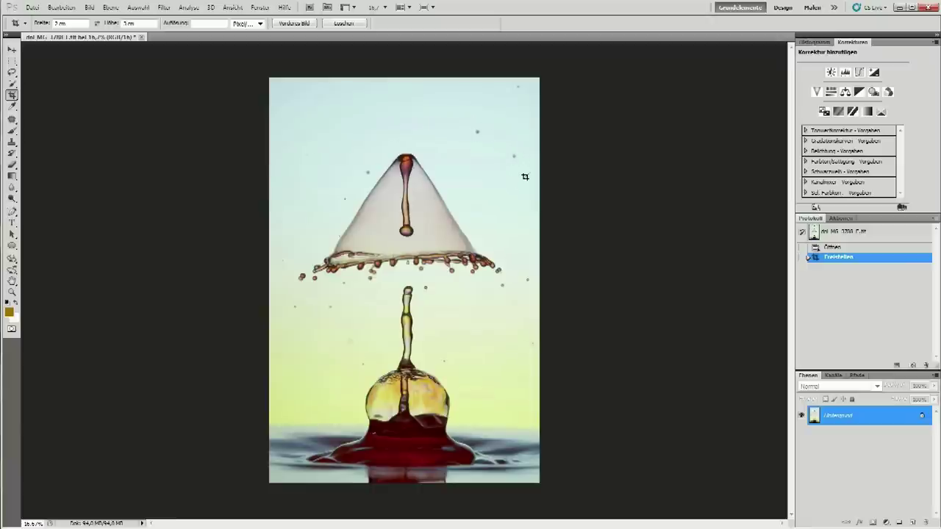
Remove the dark spot in the upper-left background with the Spot Healing Brush at 100% view, with the side panels collapsed
click(12, 119)
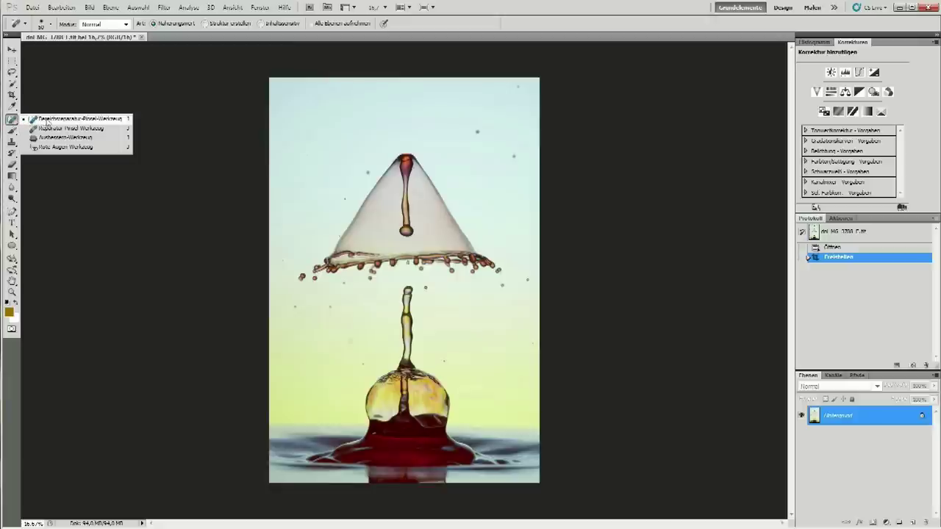
click(46, 120)
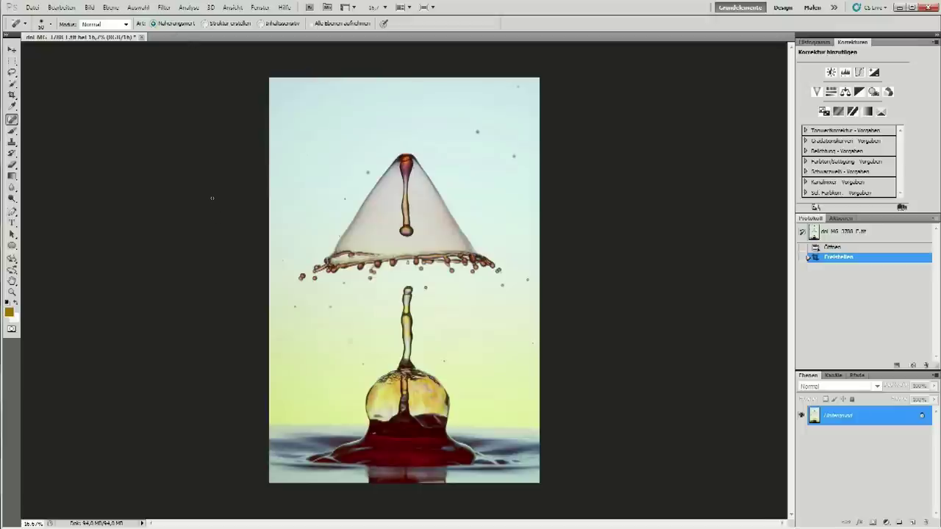
key(ctrl+1)
drag(205, 120, 345, 259)
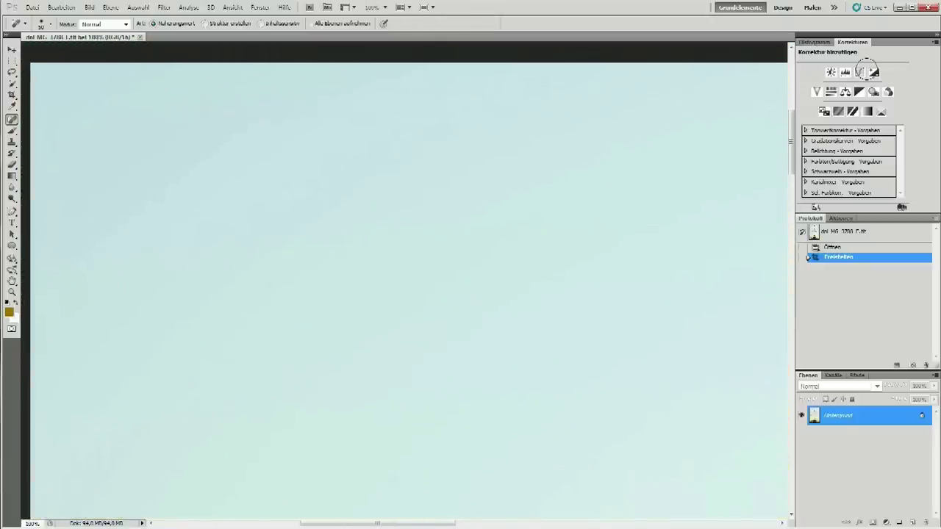
click(937, 37)
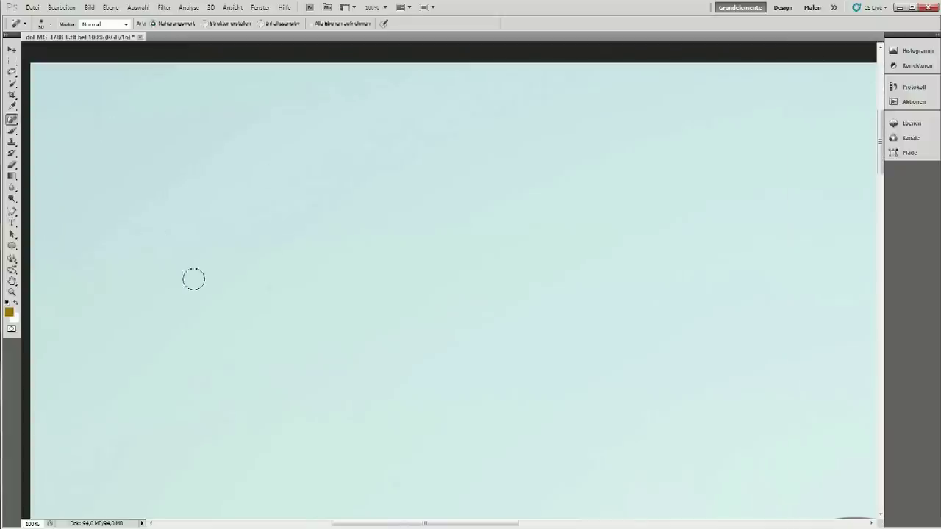
click(269, 288)
drag(657, 370, 665, 254)
click(279, 386)
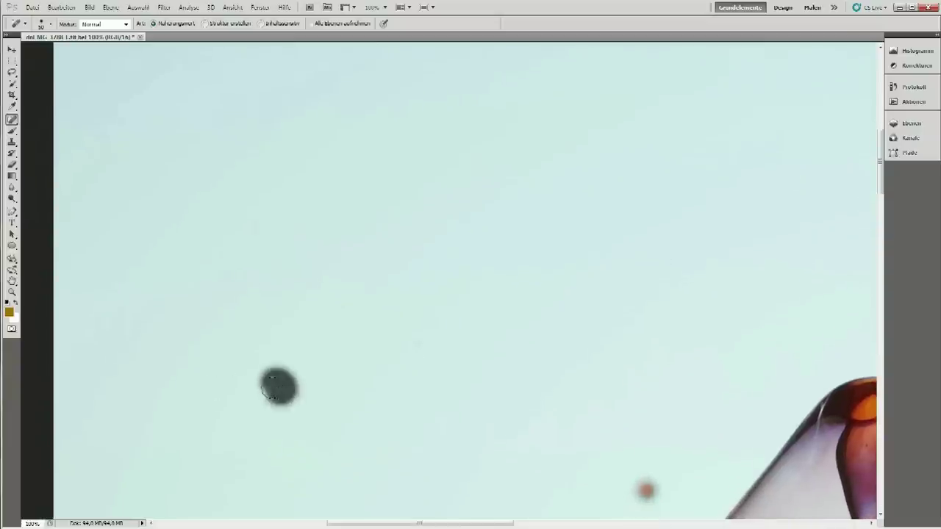
Heal the red and grey specks in the background beside the upper-left slope of the cone
drag(519, 403, 527, 189)
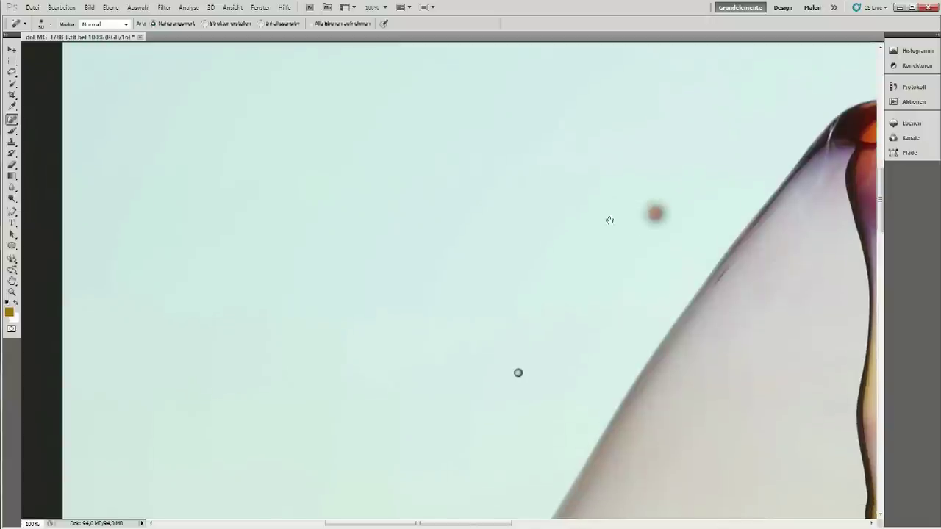
click(654, 193)
drag(500, 299, 502, 271)
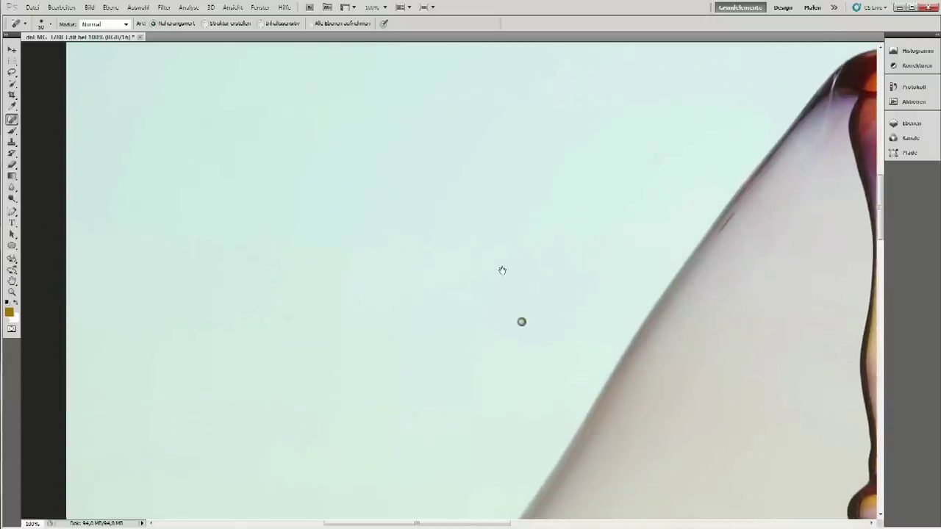
click(522, 321)
click(279, 321)
Heal the background specks to the left of the lower cone and its splash rim
drag(311, 365, 336, 193)
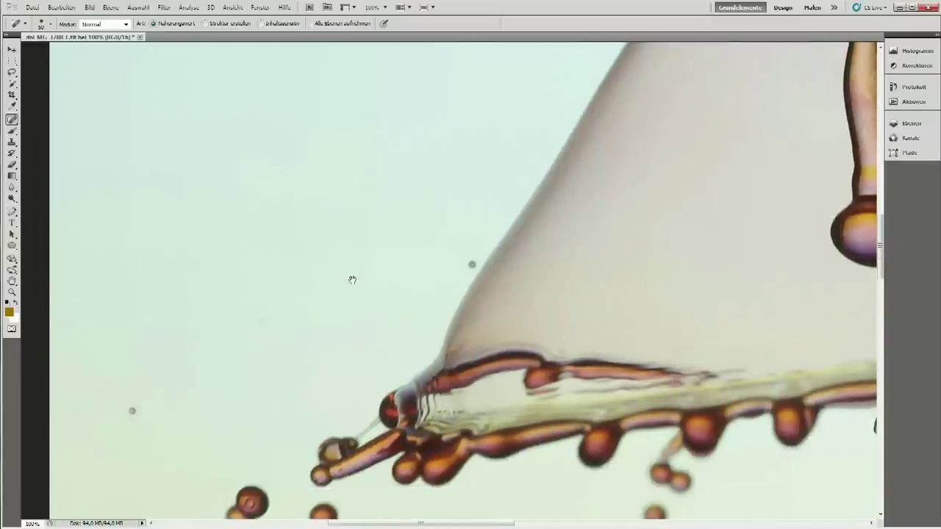
click(255, 323)
click(228, 230)
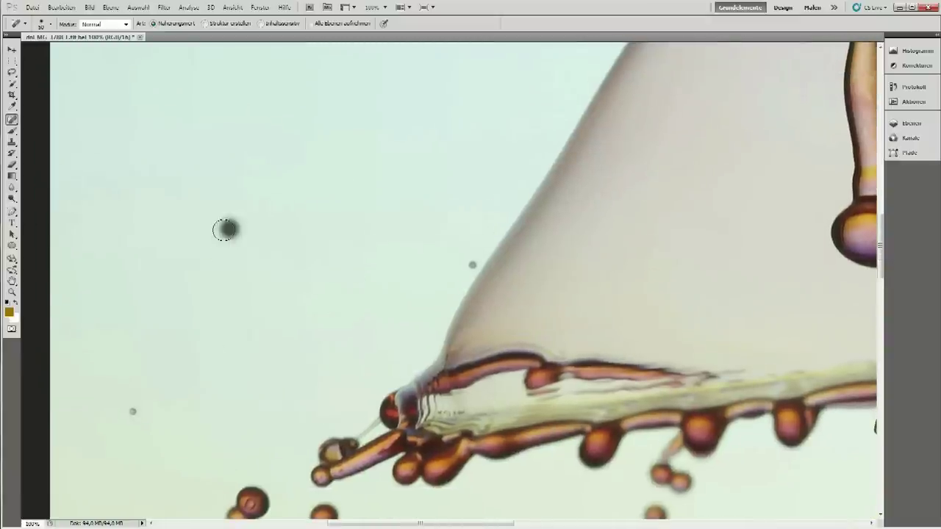
click(134, 410)
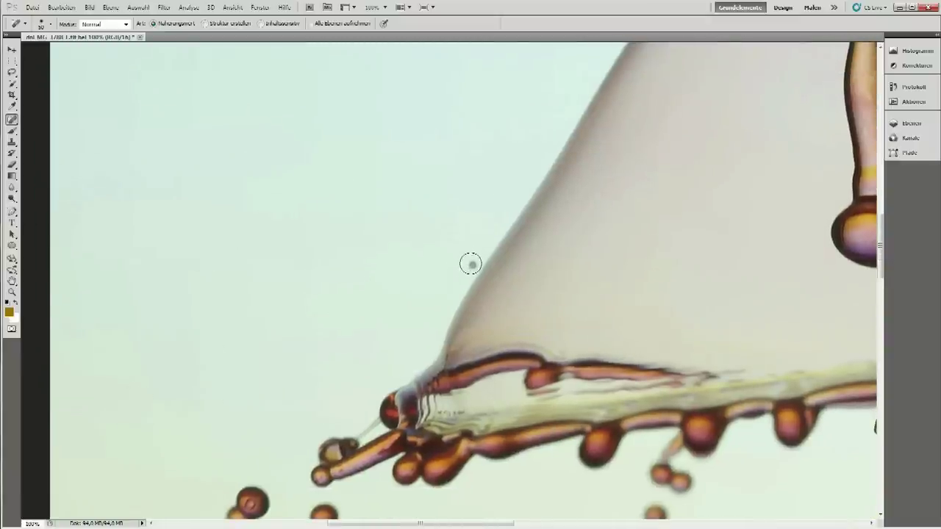
Try to heal the speck beside the cone's left edge with a brush size of 30, and undo it
key(bracketleft)
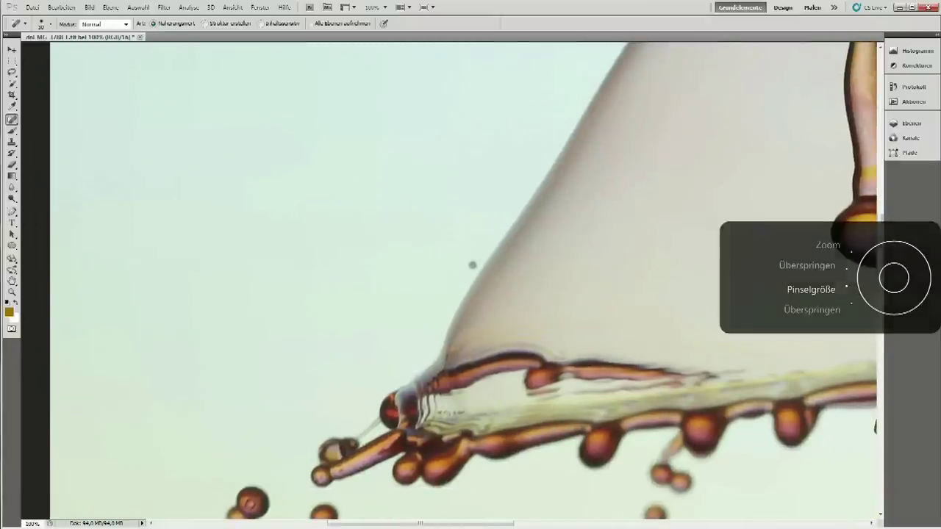
click(471, 263)
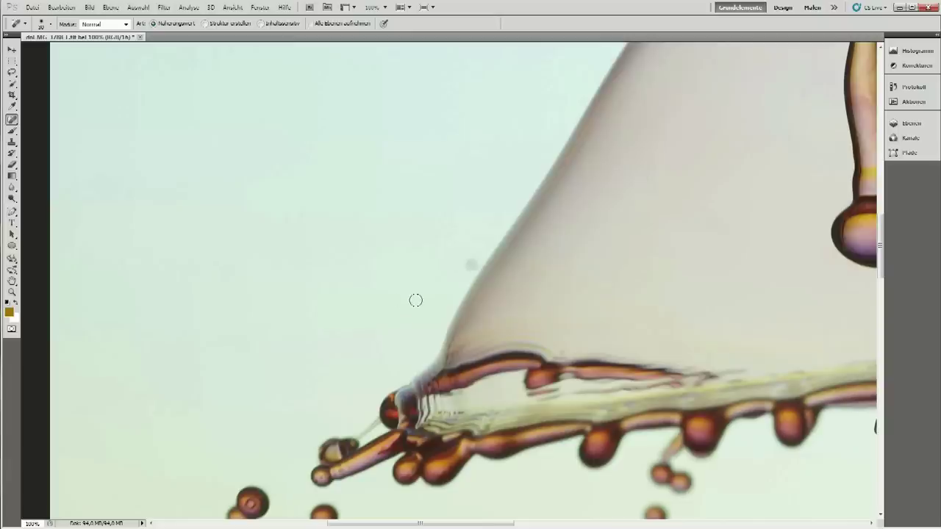
key(ctrl+z)
Try to cover the speck at the cone's left edge with the Clone Stamp, sampling the background just above it
key(s)
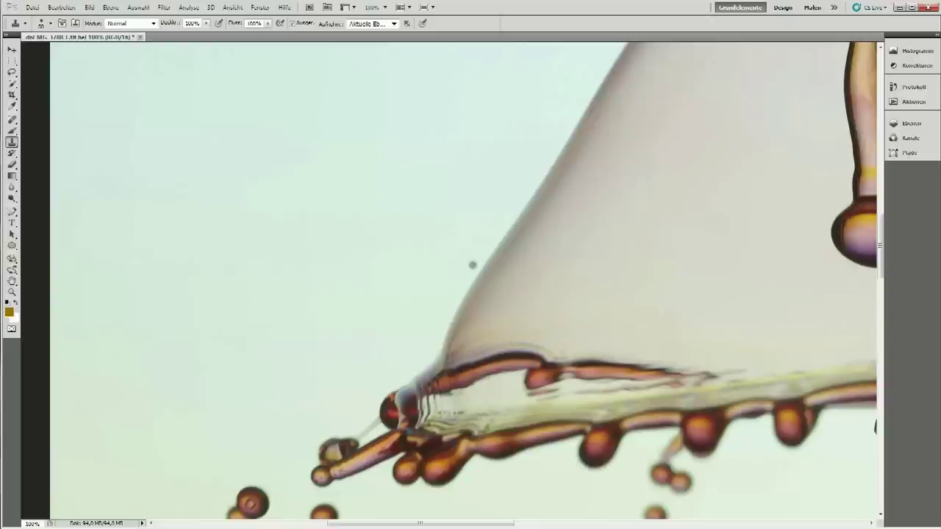
alt+click(475, 248)
click(471, 262)
Patch the speck beside the cone's left edge with clean background, and a small blemish in the cone's film
click(12, 119)
click(56, 139)
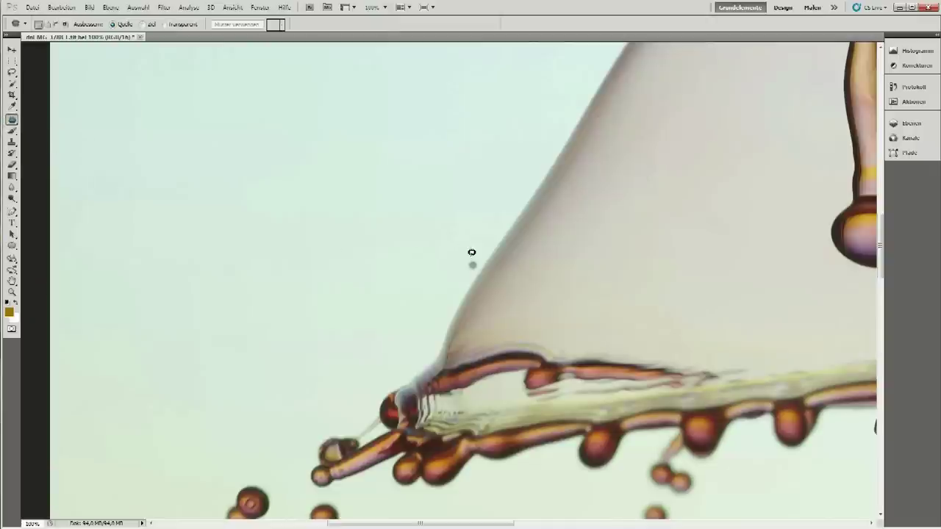
mouse_move(471, 251)
mouse_down()
mouse_move(465, 274)
mouse_move(471, 265)
mouse_move(452, 256)
mouse_move(475, 259)
mouse_move(465, 272)
mouse_move(473, 262)
mouse_move(434, 254)
mouse_up()
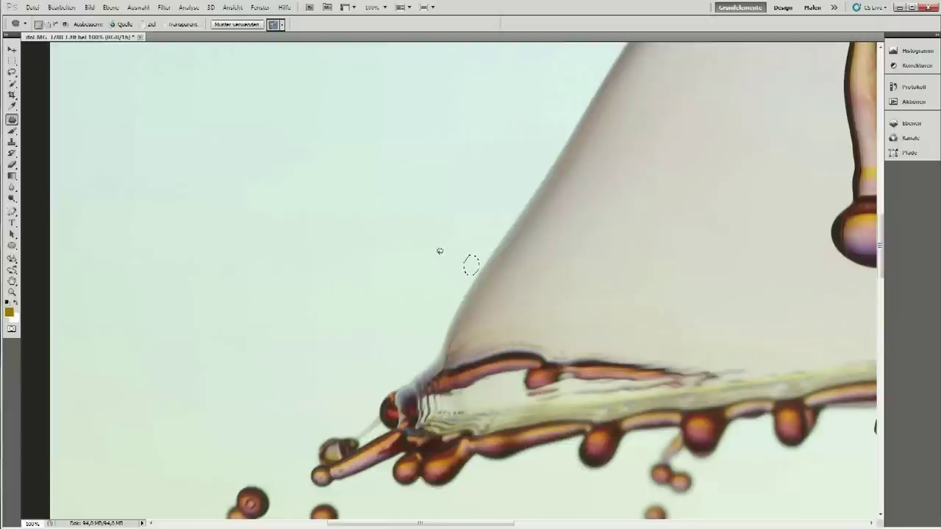
key(ctrl+d)
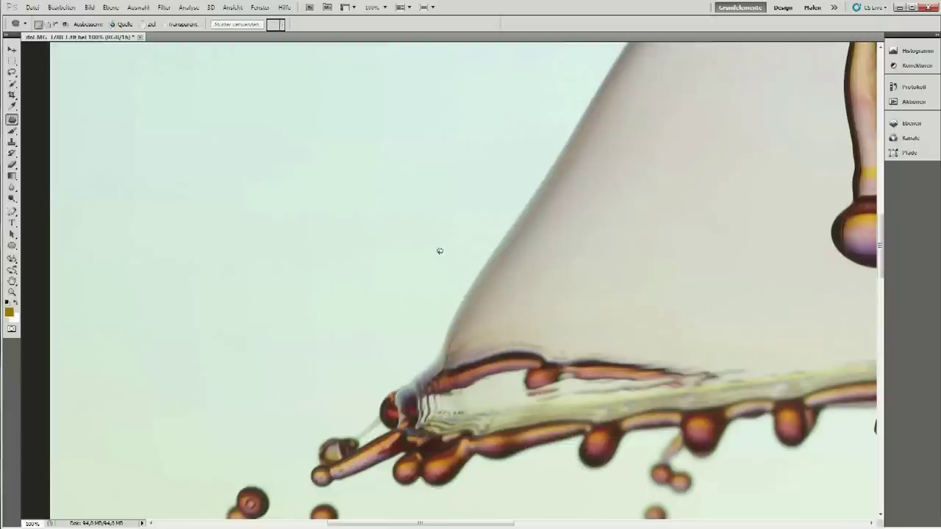
scroll(644, 143, down, 1)
drag(644, 143, 647, 139)
key(ctrl+d)
Heal the specks in the background below the left part of the splash rim with the Spot Healing Brush
scroll(147, 154, down, 5)
key(j)
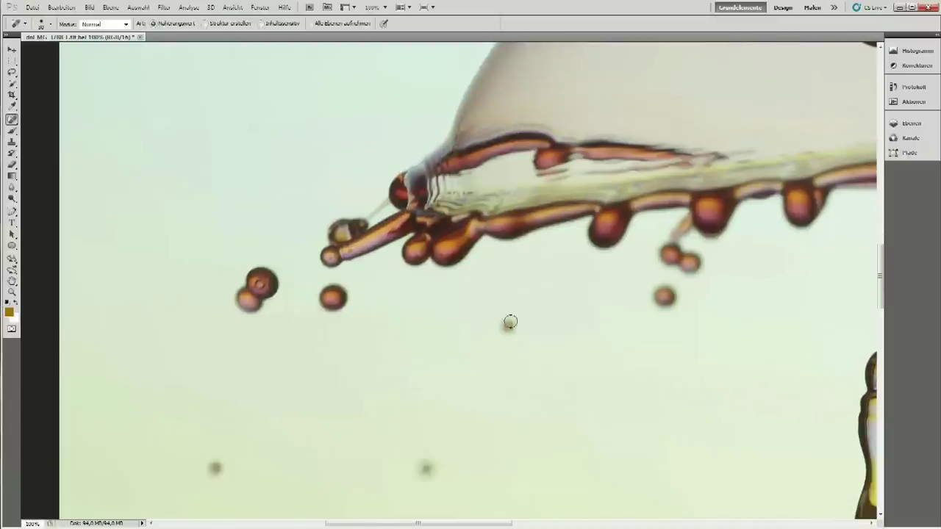
click(507, 326)
scroll(443, 291, down, 5)
click(236, 290)
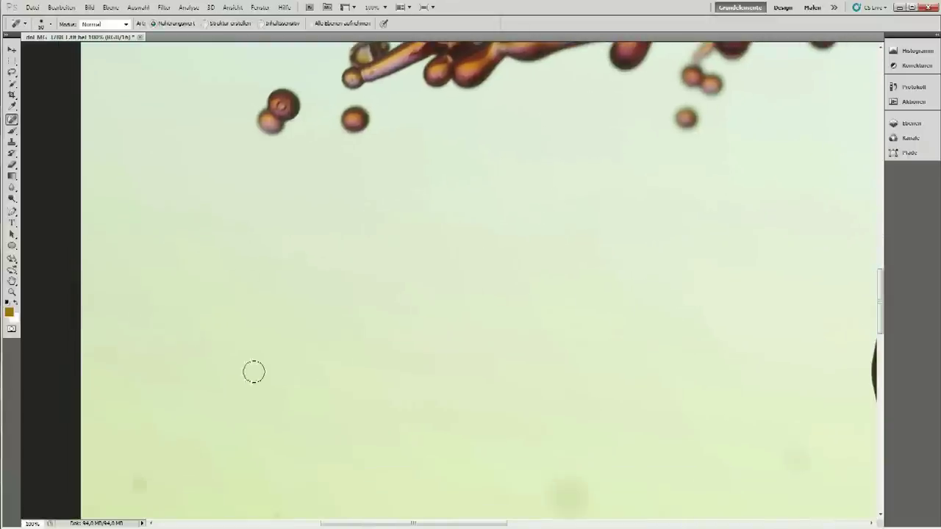
Heal the faint spots in the yellow-green background left of the water column
scroll(315, 238, down, 10)
click(566, 161)
click(652, 309)
Clone out the small white reflection on the dark red liquid below the bubble
scroll(382, 262, down, 10)
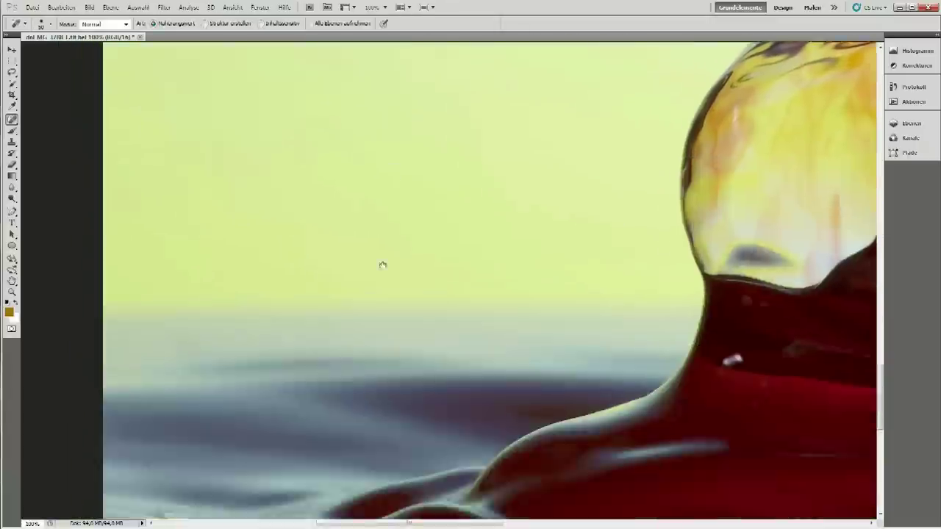
scroll(504, 257, right, 5)
key(s)
alt+click(213, 193)
click(228, 199)
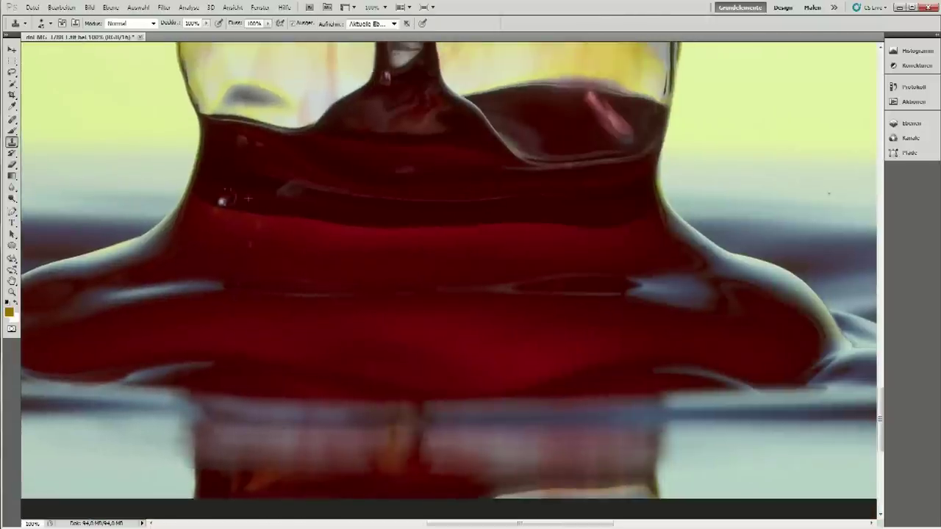
Patch the small speck on the red liquid below the dark band with clean surrounding texture
key(j)
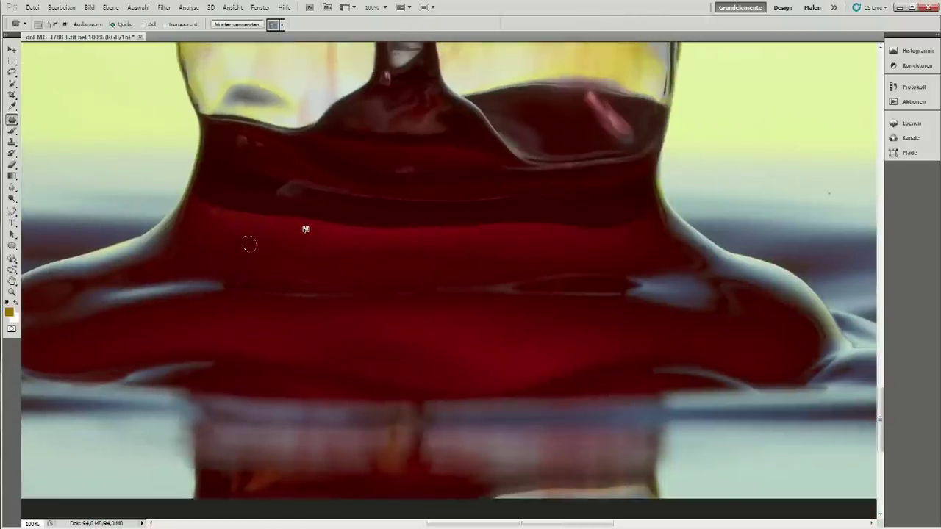
scroll(248, 244, up, 10)
Heal the blurred stray droplet in the pale background right of the cone's tip with the Spot Healing Brush
key(shift+j)
key(shift+j)
scroll(267, 216, up, 20)
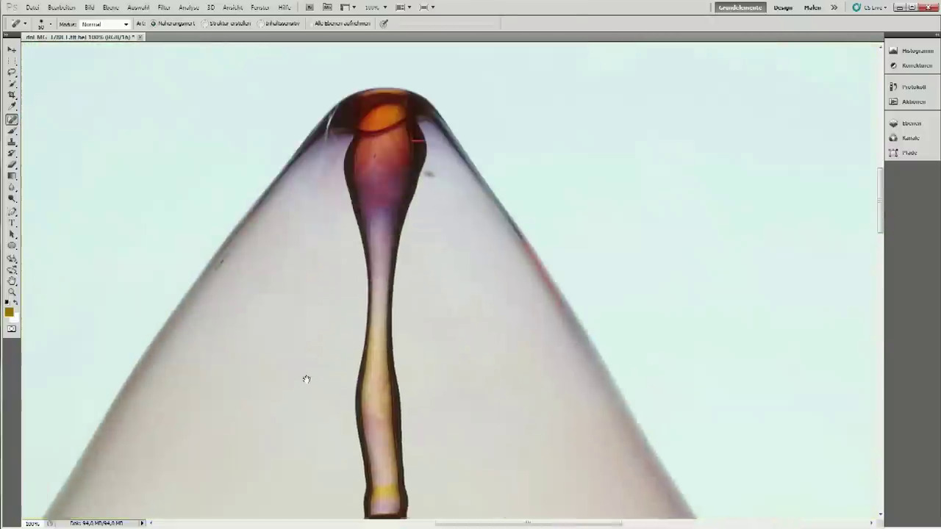
scroll(307, 379, up, 5)
right_click(12, 119)
click(66, 150)
key(shift+j)
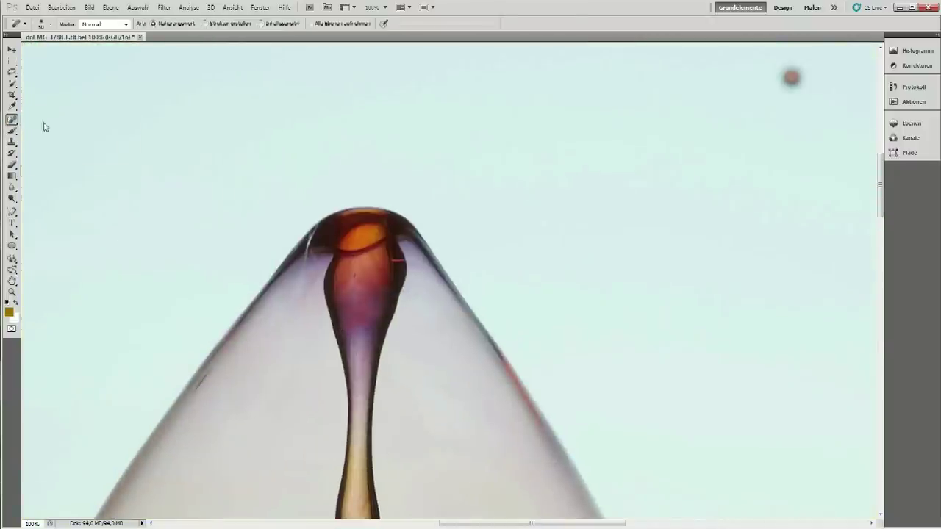
scroll(319, 412, up, 10)
scroll(275, 387, right, 8)
click(281, 388)
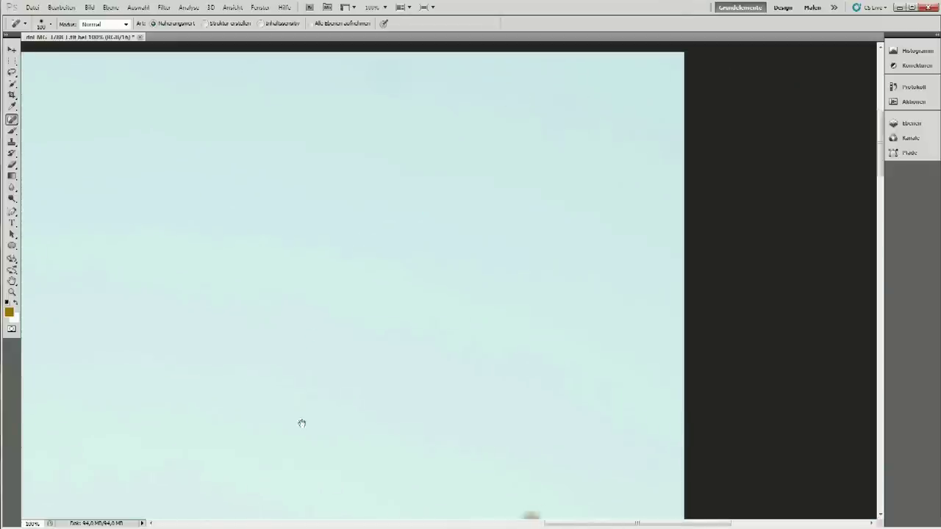
scroll(437, 330, left, 4)
scroll(471, 430, down, 5)
Patch out the stray droplets beyond the right end of the splash rim and the specks above the water surface on the right
click(12, 119)
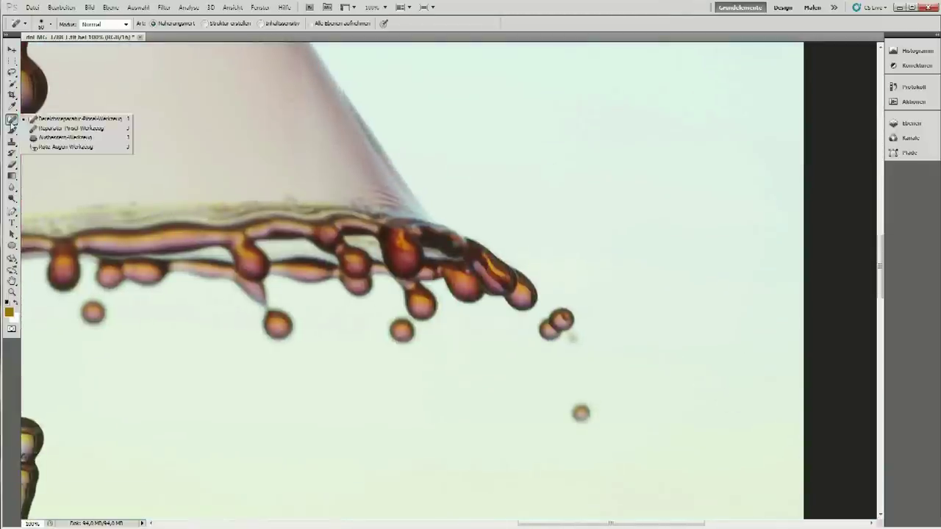
click(59, 142)
drag(525, 330, 528, 309)
mouse_move(569, 367)
mouse_down()
mouse_move(434, 373)
mouse_move(369, 306)
mouse_up()
scroll(369, 306, down, 10)
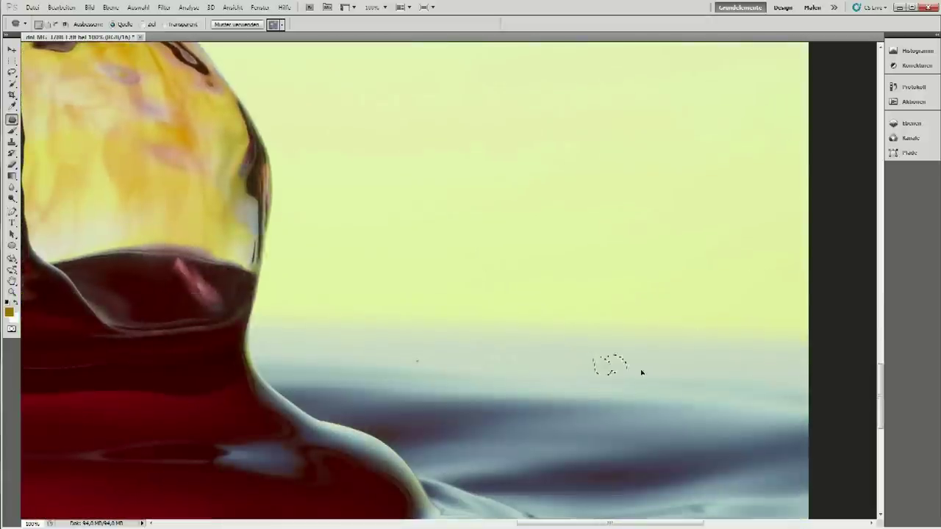
drag(431, 359, 419, 325)
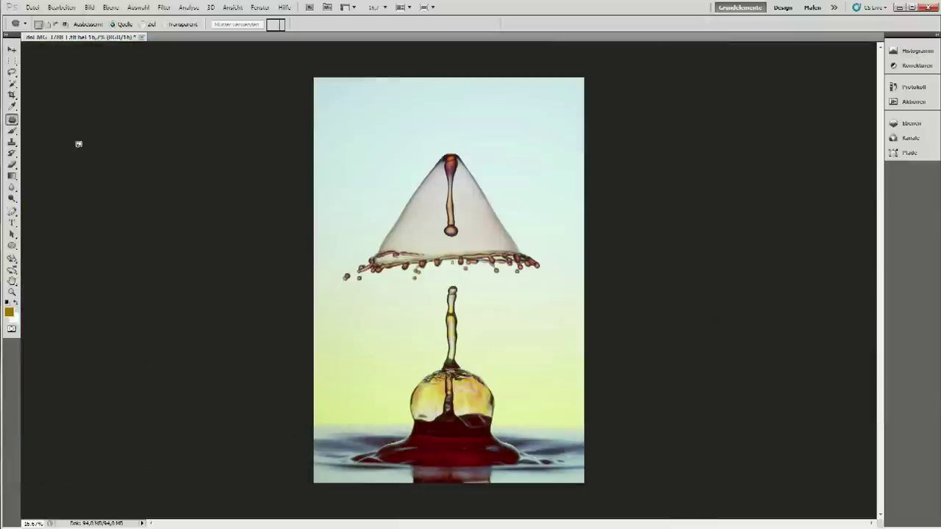
Add a Levels adjustment layer and set the red channel's white input level to 238, using the clipping preview
click(935, 39)
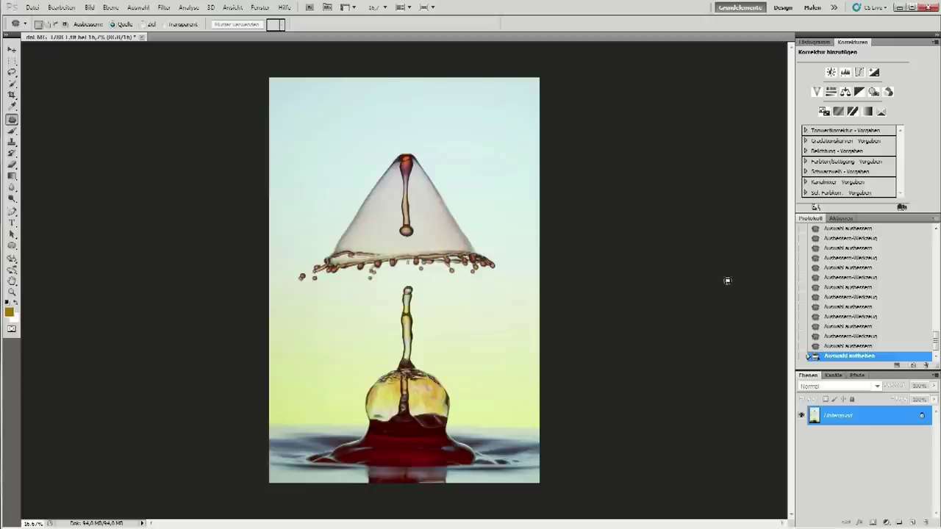
click(845, 74)
click(854, 73)
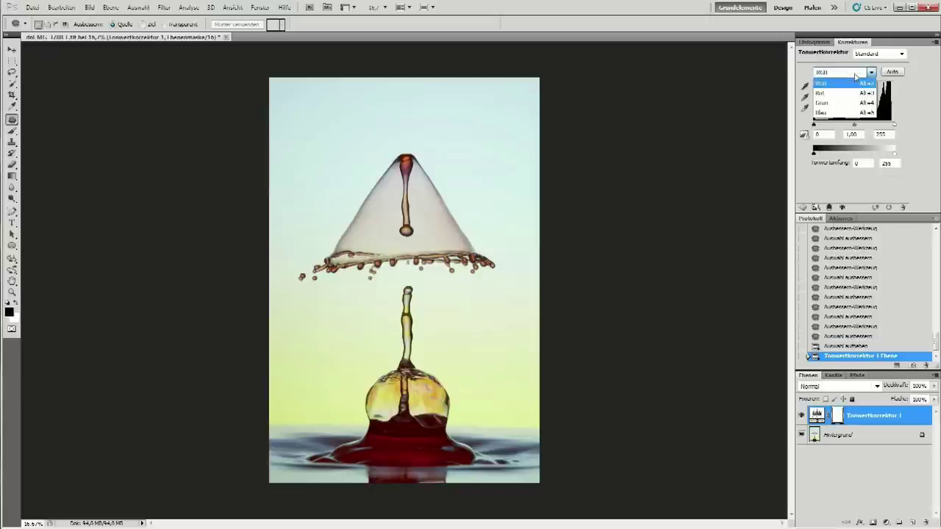
click(841, 94)
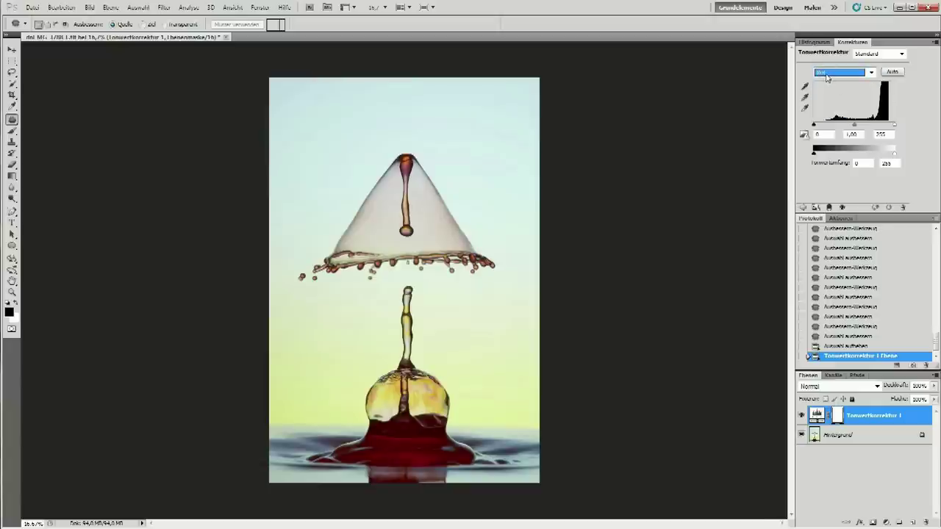
alt+click(894, 126)
drag(896, 127, 886, 129)
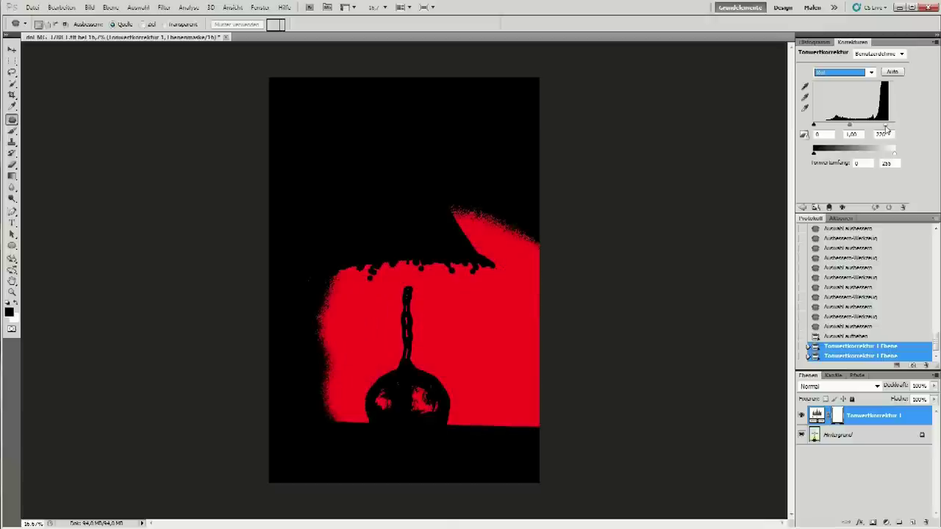
drag(885, 129, 886, 129)
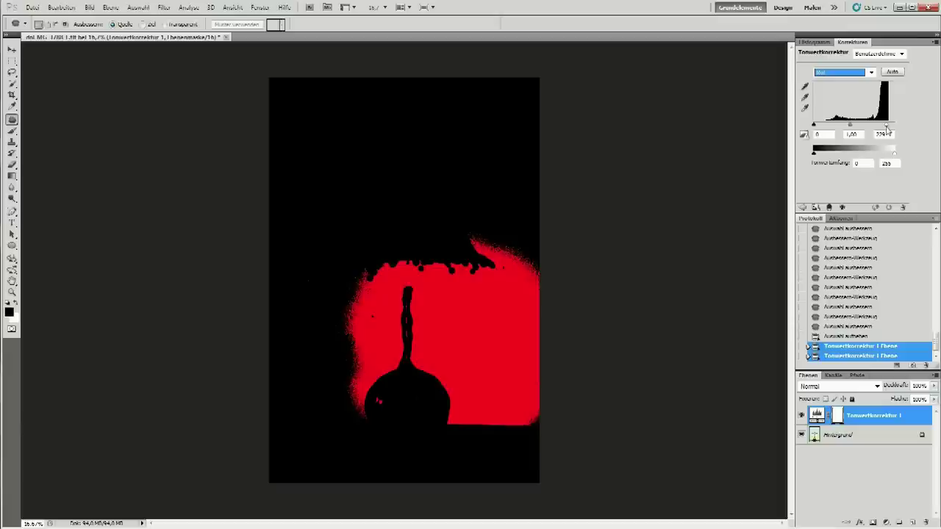
drag(887, 130, 889, 129)
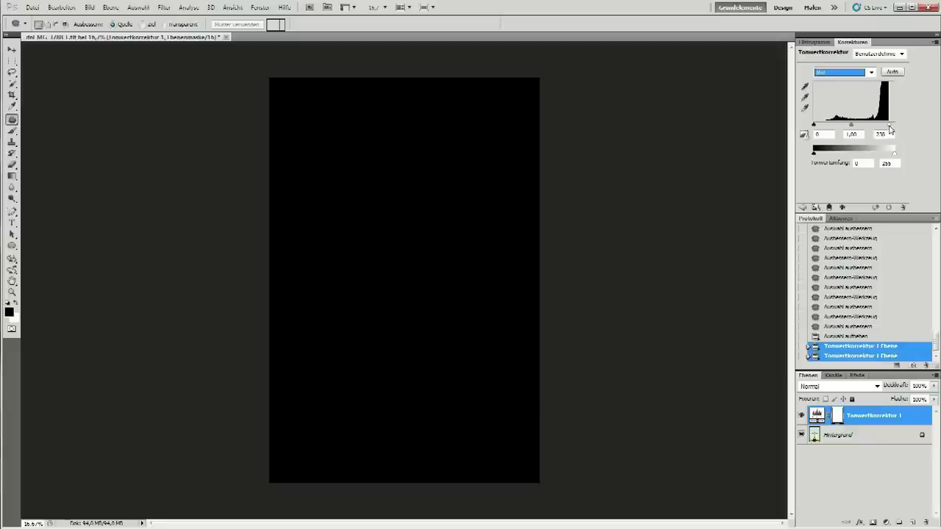
drag(889, 130, 889, 130)
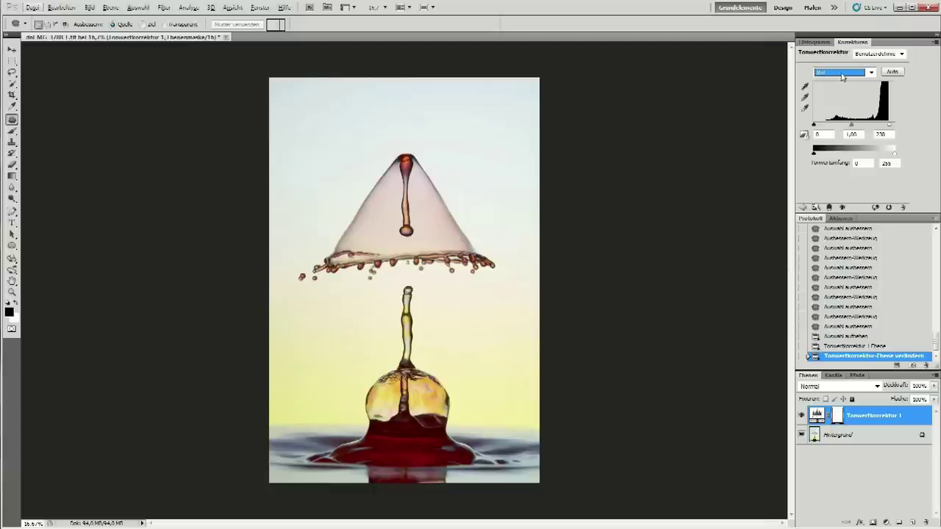
Pull the green channel's white input level in to the histogram's bright edge and set the blue channel's to 243
click(871, 72)
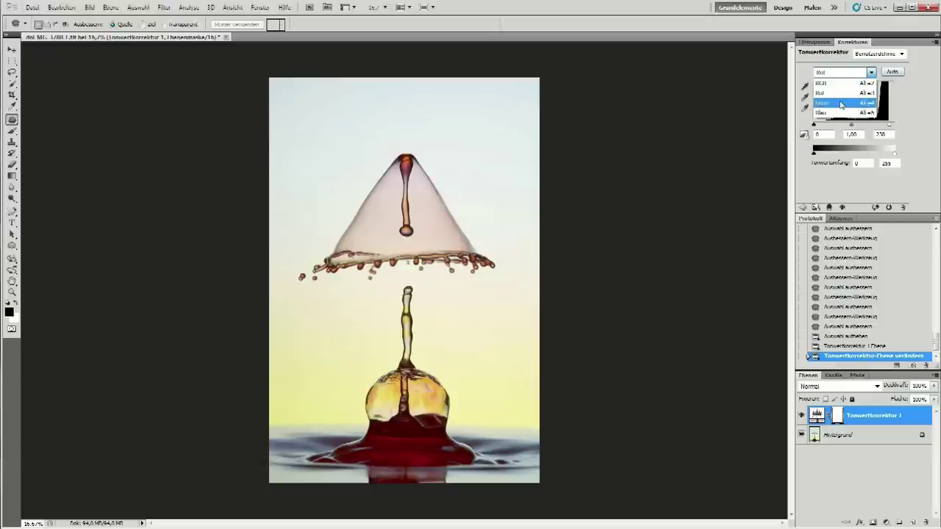
click(842, 106)
drag(895, 126, 892, 127)
click(860, 72)
click(840, 113)
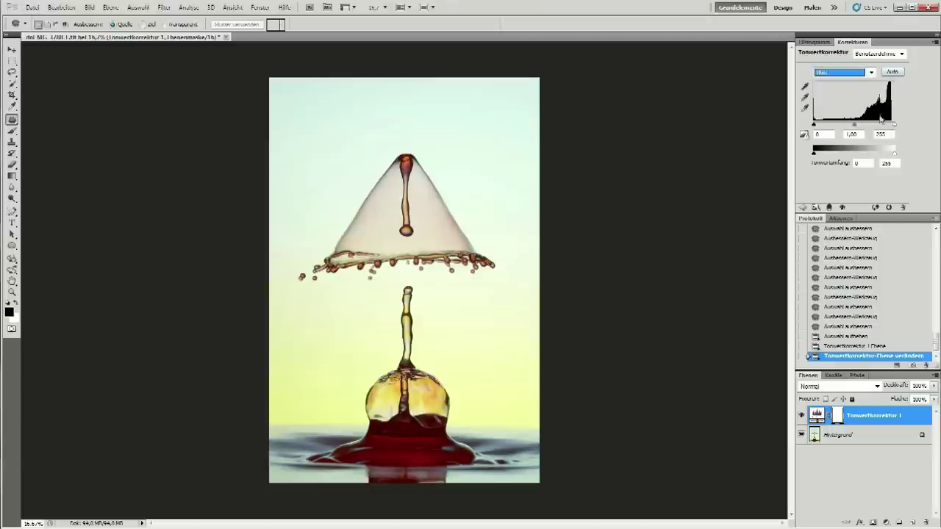
drag(895, 127, 891, 129)
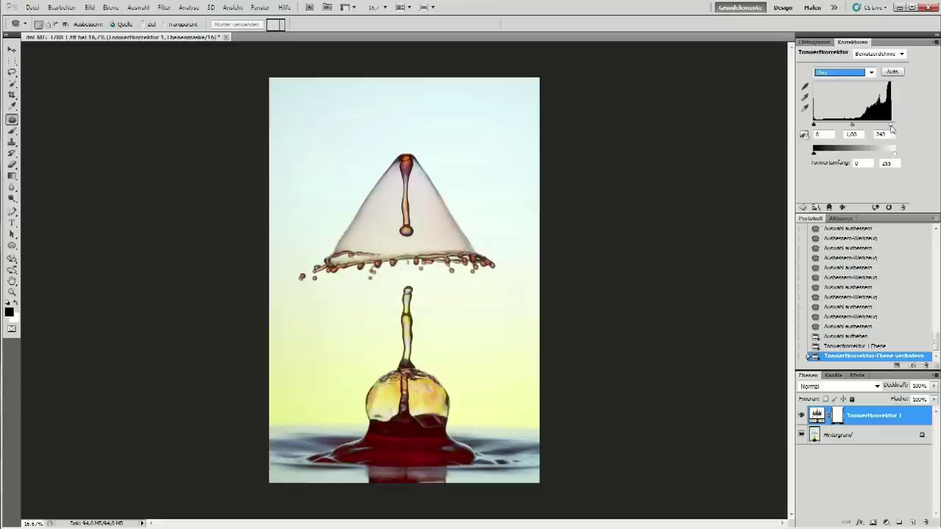
Compare the photo with and without the Levels adjustment layer by toggling its visibility
click(802, 417)
click(801, 417)
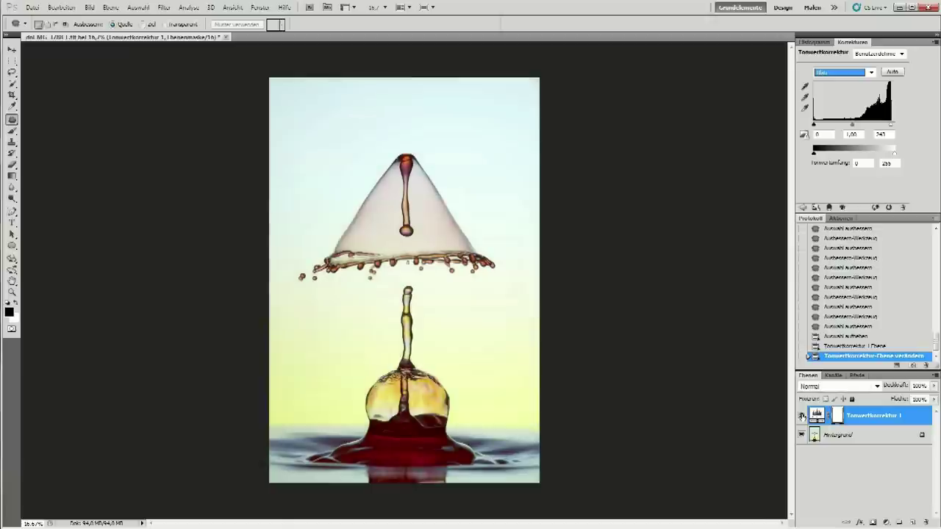
click(802, 416)
click(802, 417)
click(802, 417)
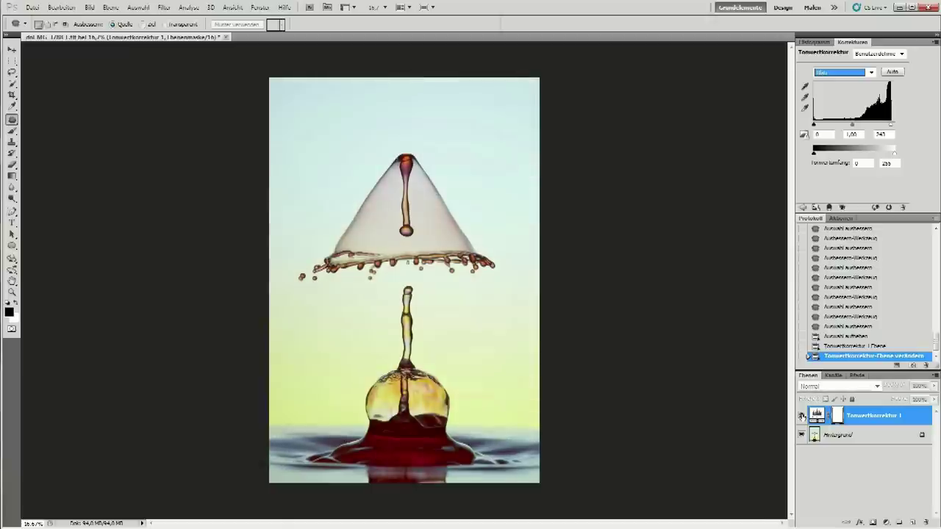
click(802, 416)
click(802, 417)
click(802, 417)
click(802, 417)
click(801, 417)
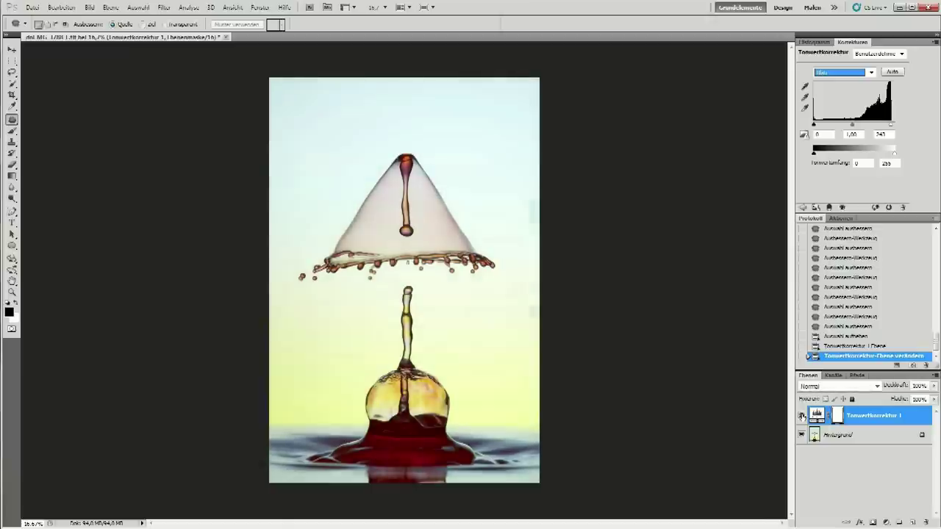
click(802, 417)
click(802, 416)
Flatten the Levels adjustment into the background layer and convert the image to 8 bits per channel
right_click(862, 438)
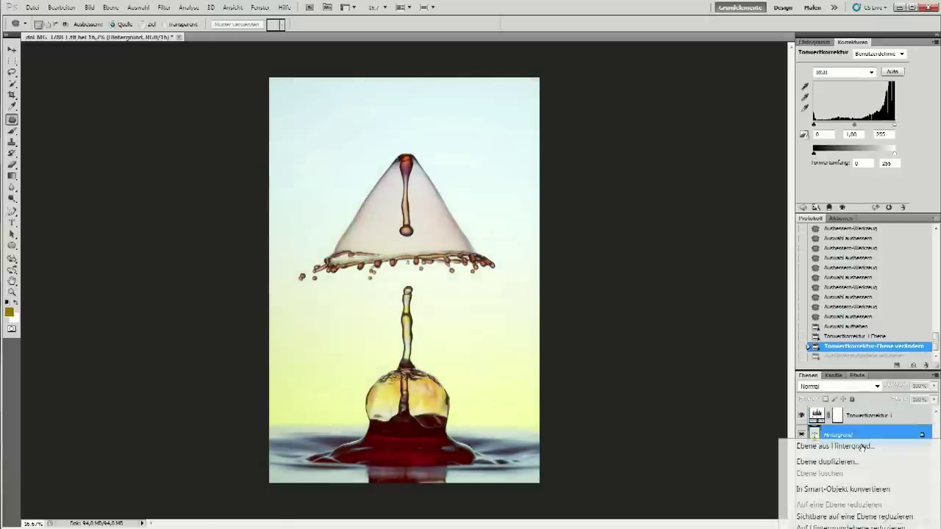
click(852, 526)
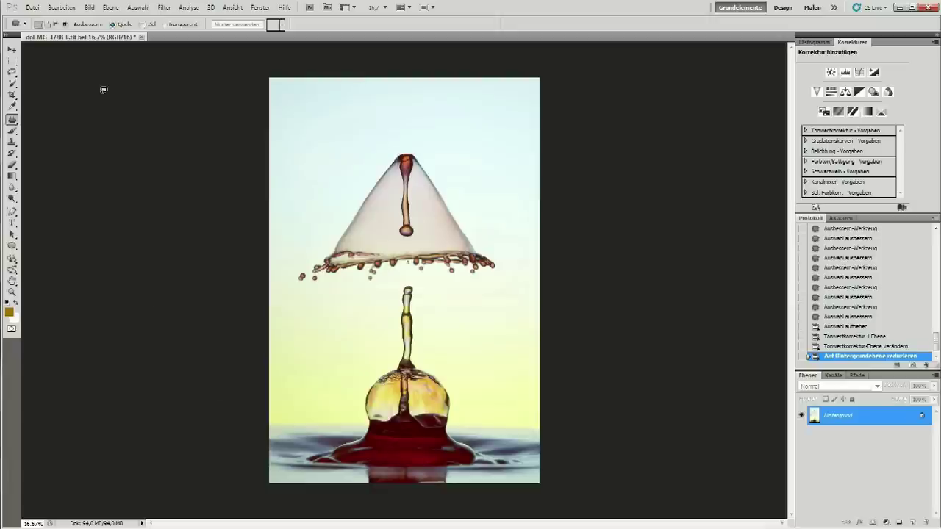
click(90, 8)
mouse_move(110, 19)
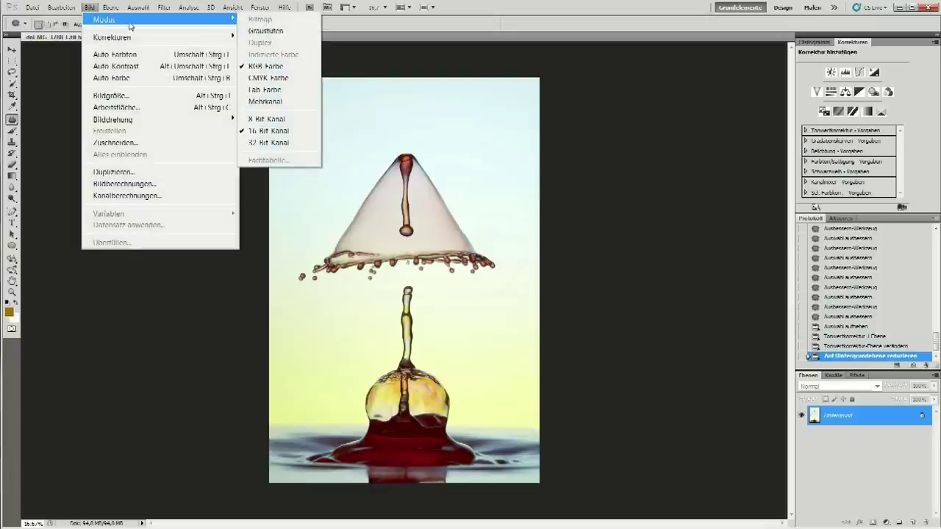
click(270, 119)
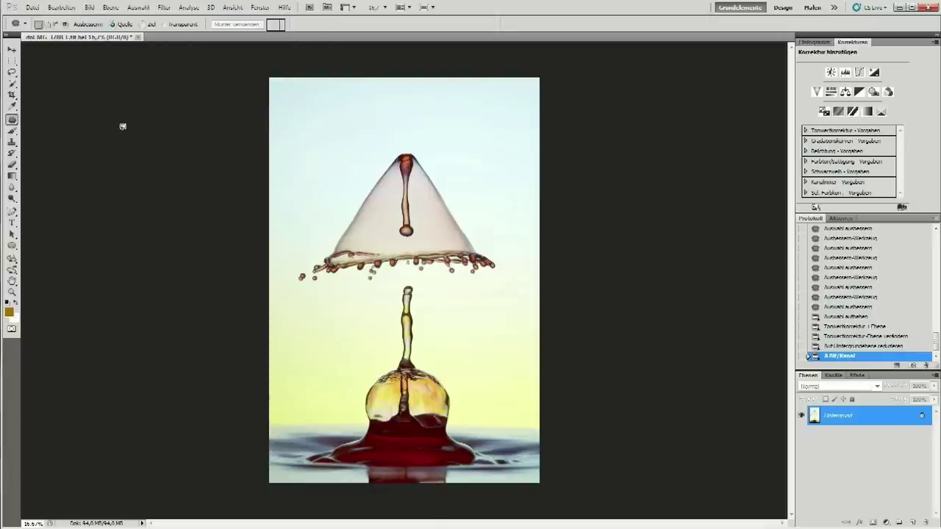